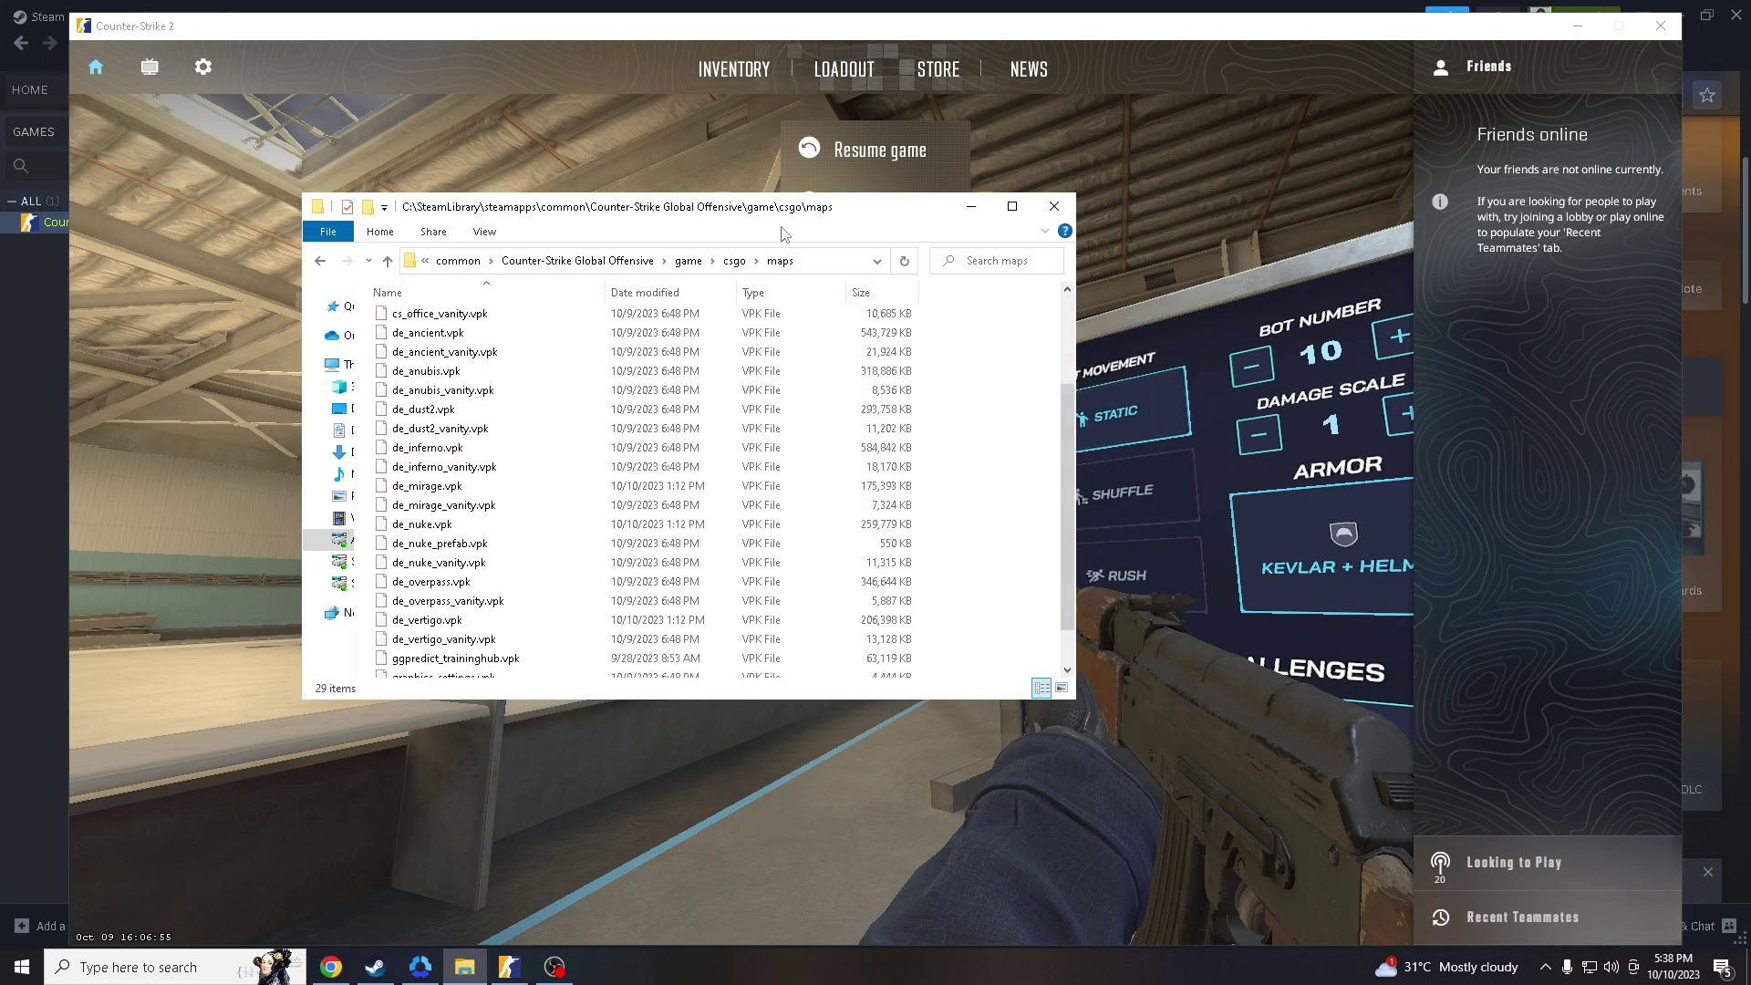
- Maximize the maps folder window to full screen
{"action": "left_click", "coordinate": [1007, 205]}
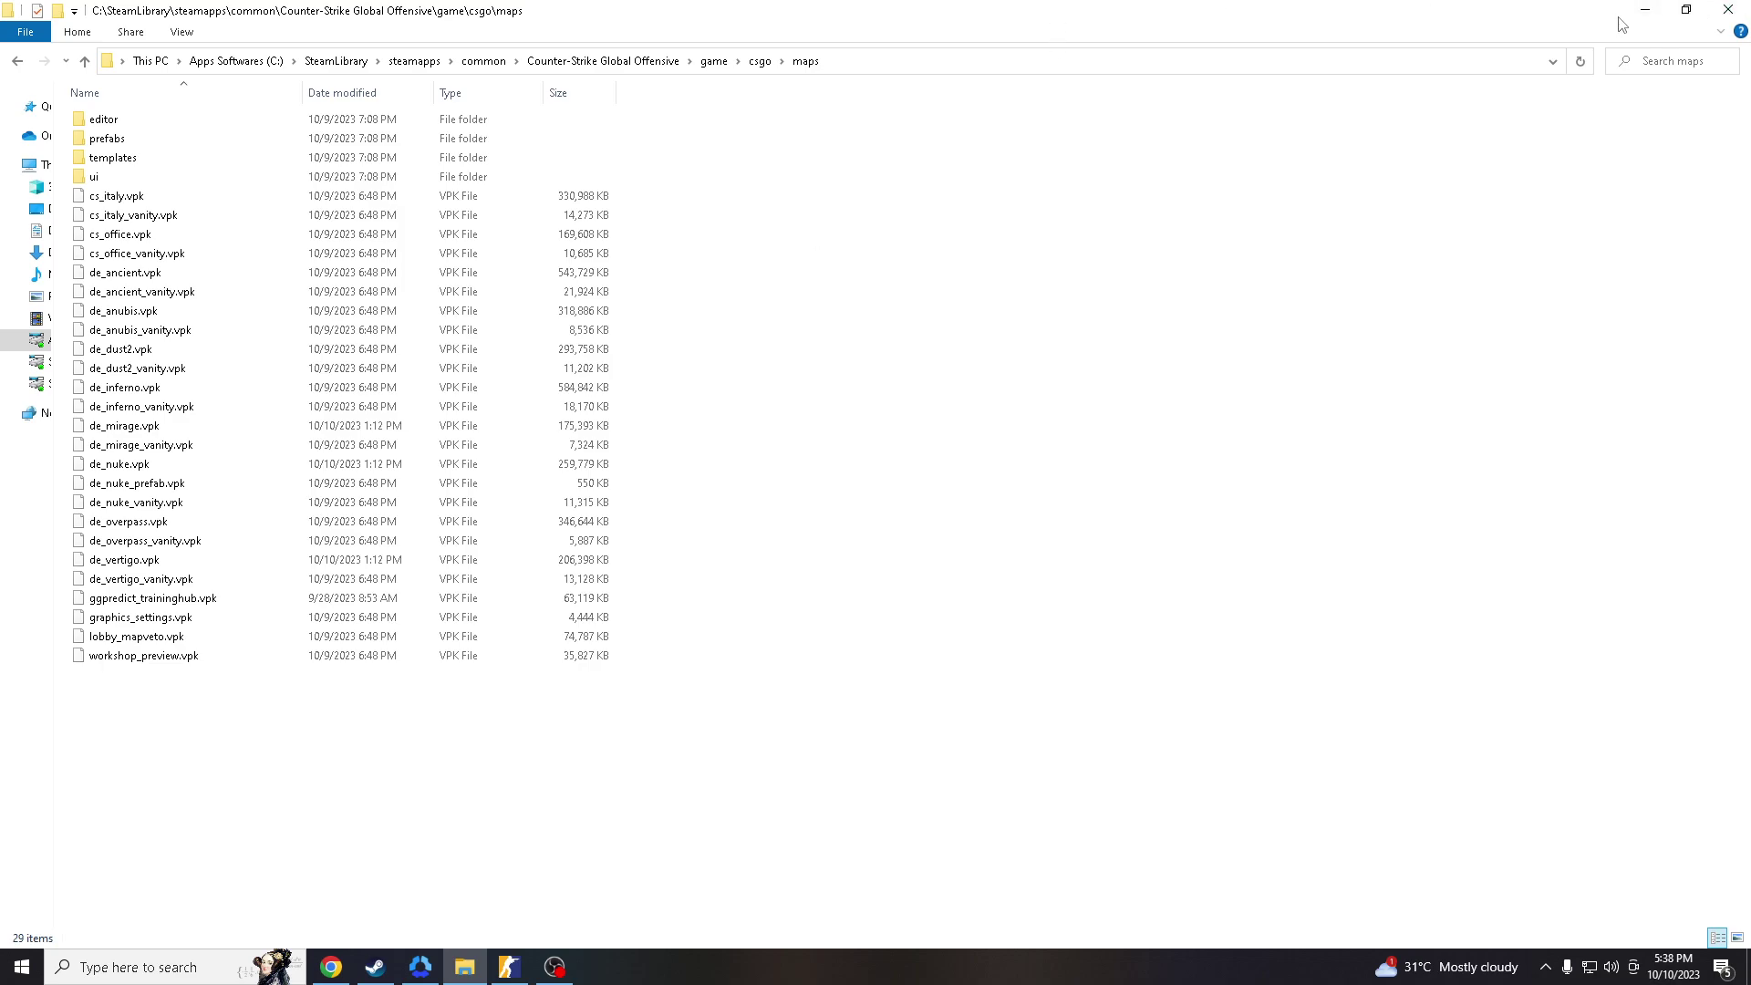
- Close the maps folder, refocus the game and show Game settings with Developer Console enabled
{"action": "left_click", "coordinate": [1728, 9]}
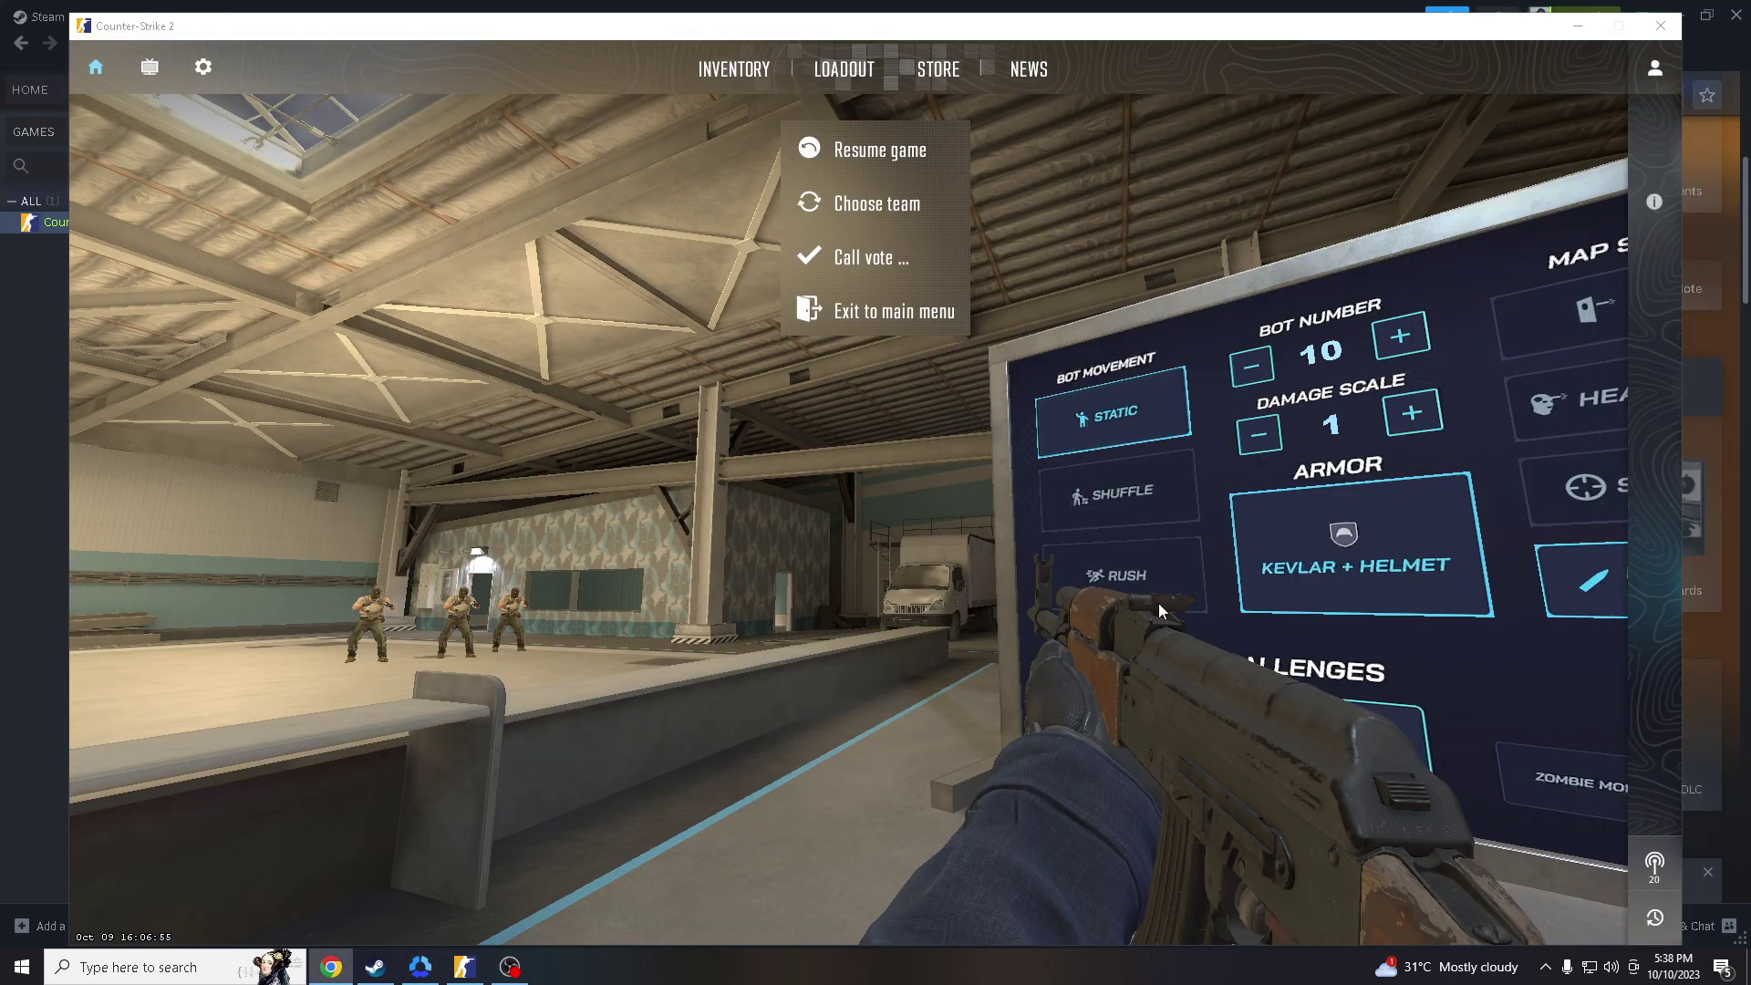
{"action": "left_click", "coordinate": [672, 509]}
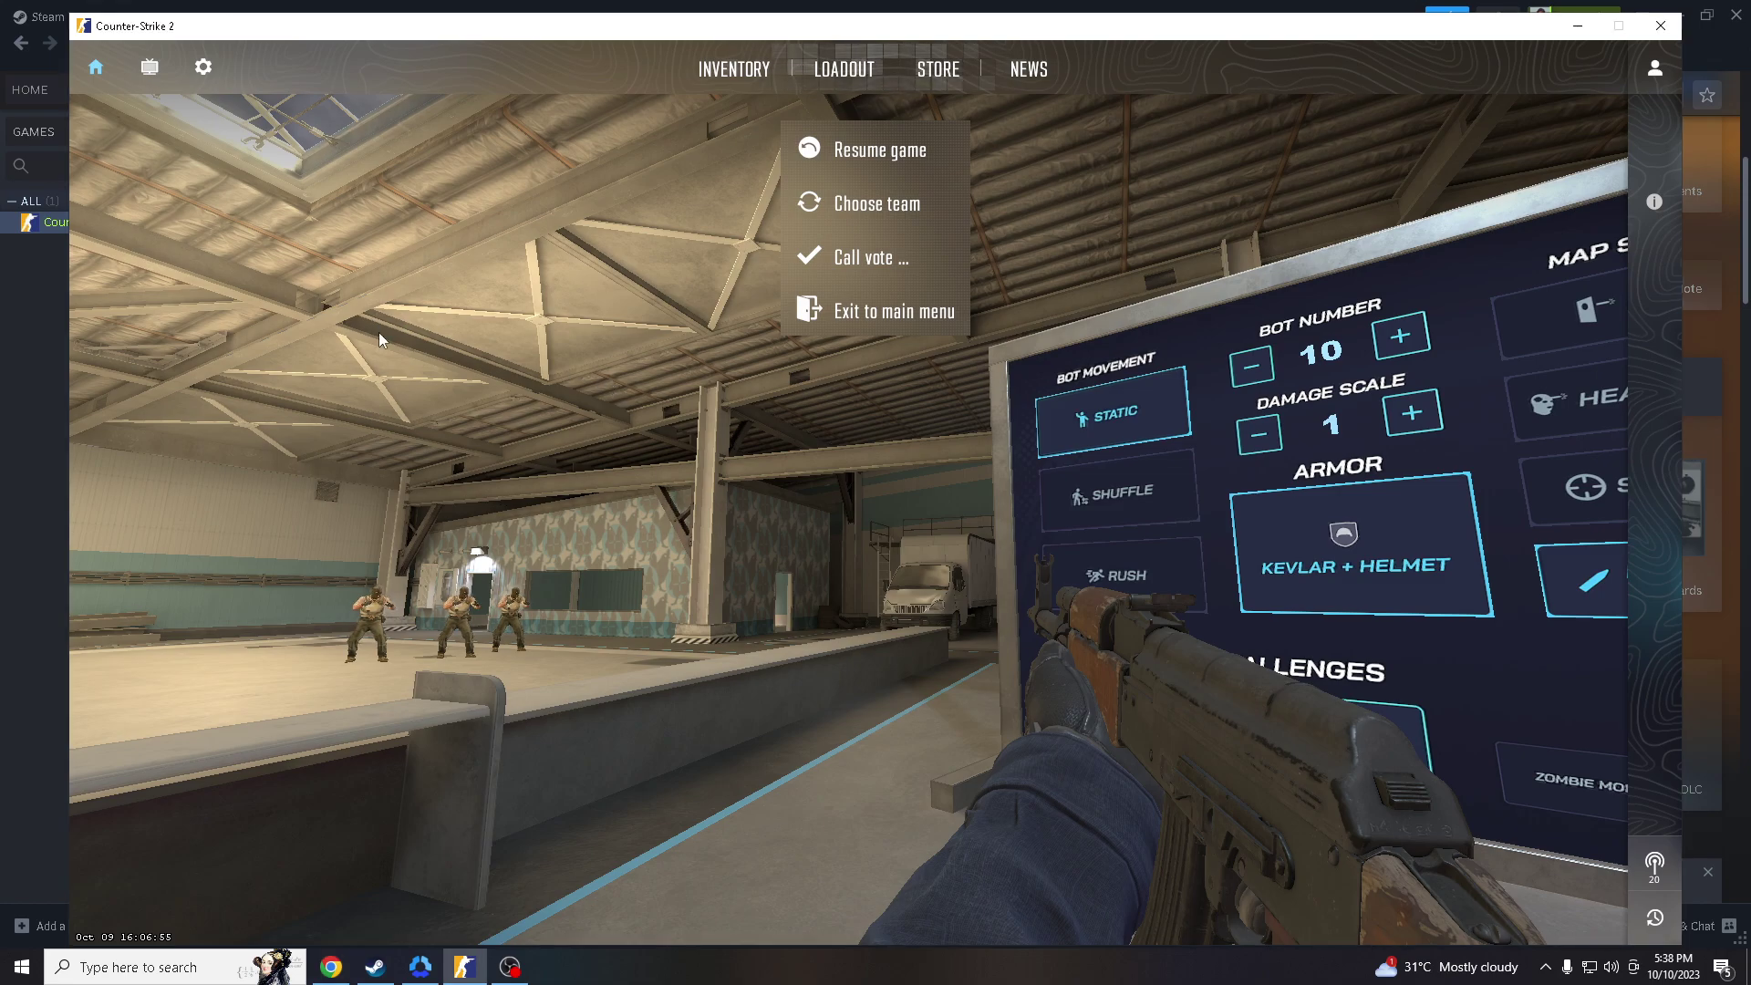
{"action": "key", "text": "grave"}
{"action": "key", "text": "grave"}
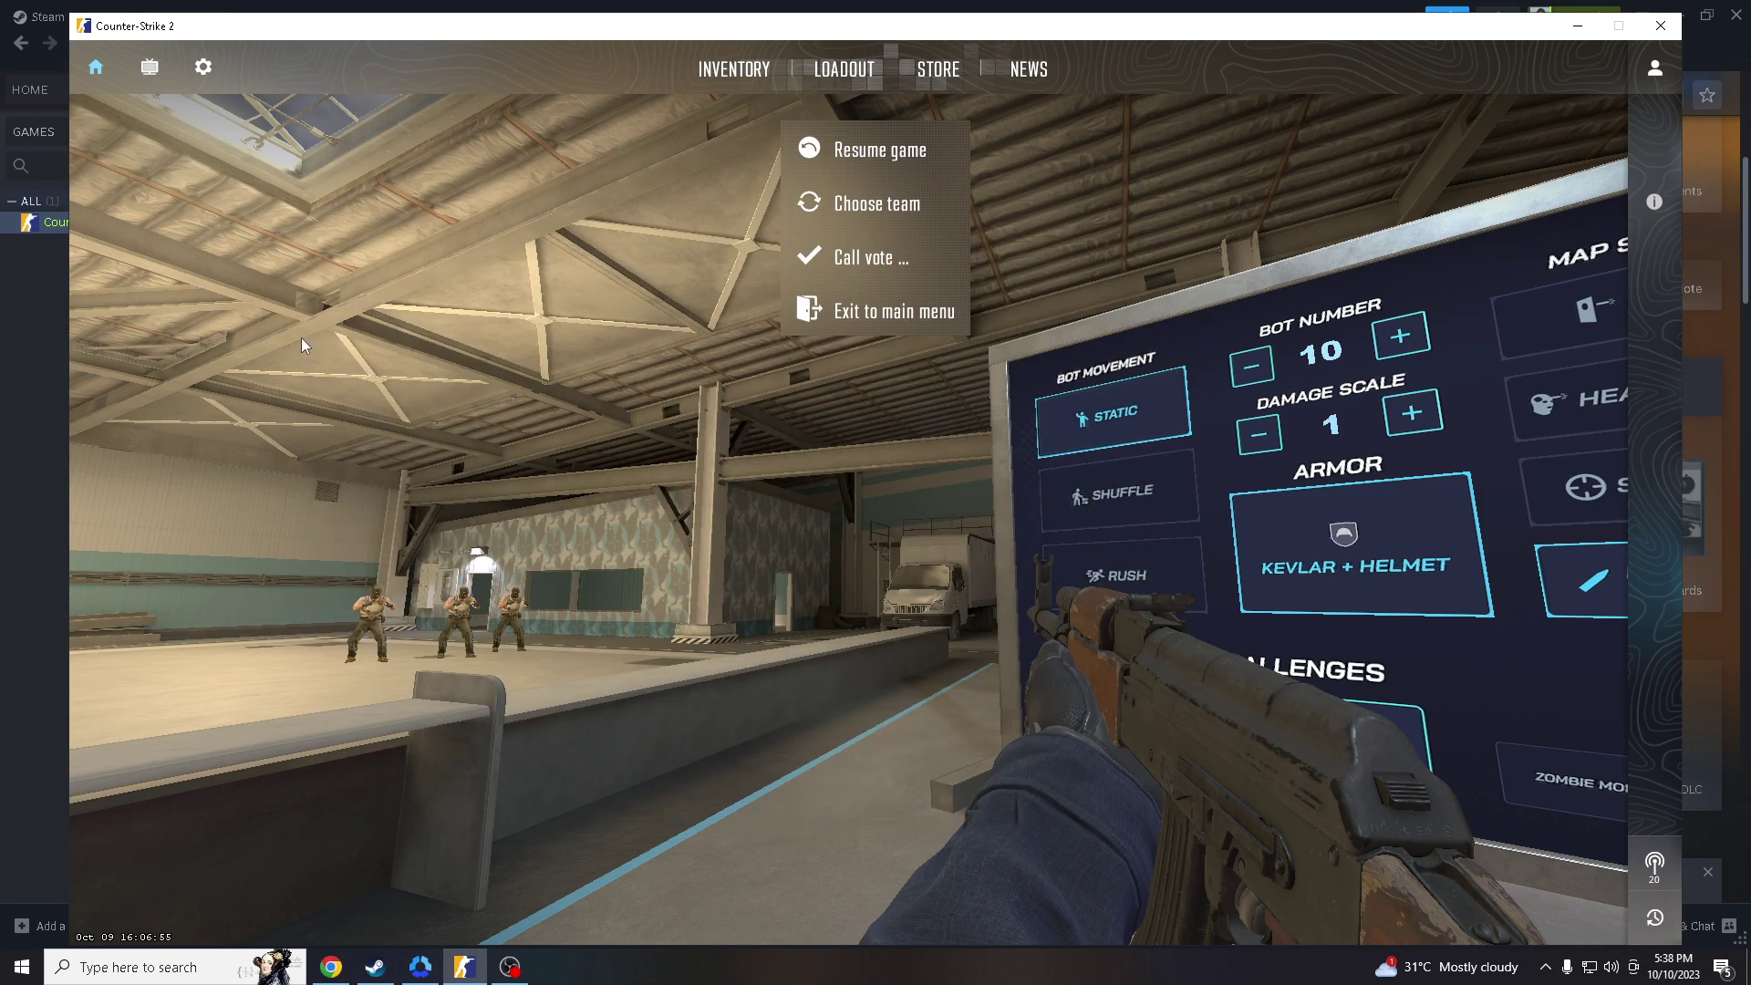
{"action": "left_click", "coordinate": [195, 63]}
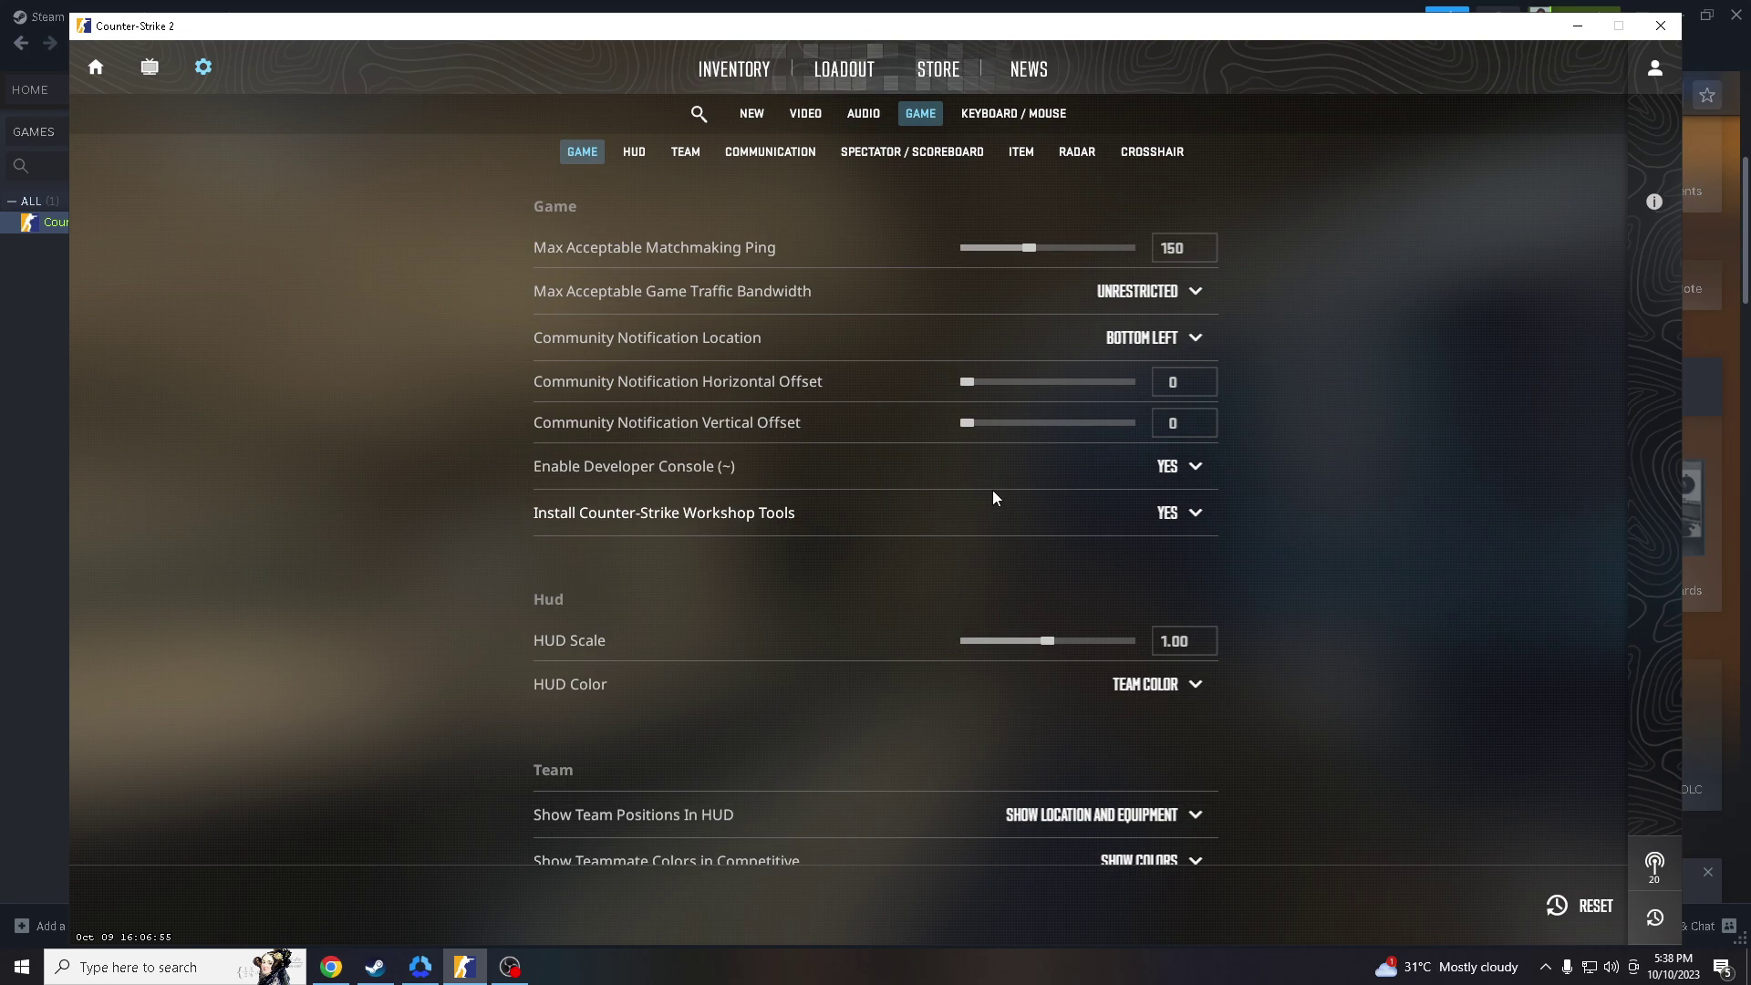
- Close the console and leave settings, returning to the paused game
{"action": "key", "text": "grave"}
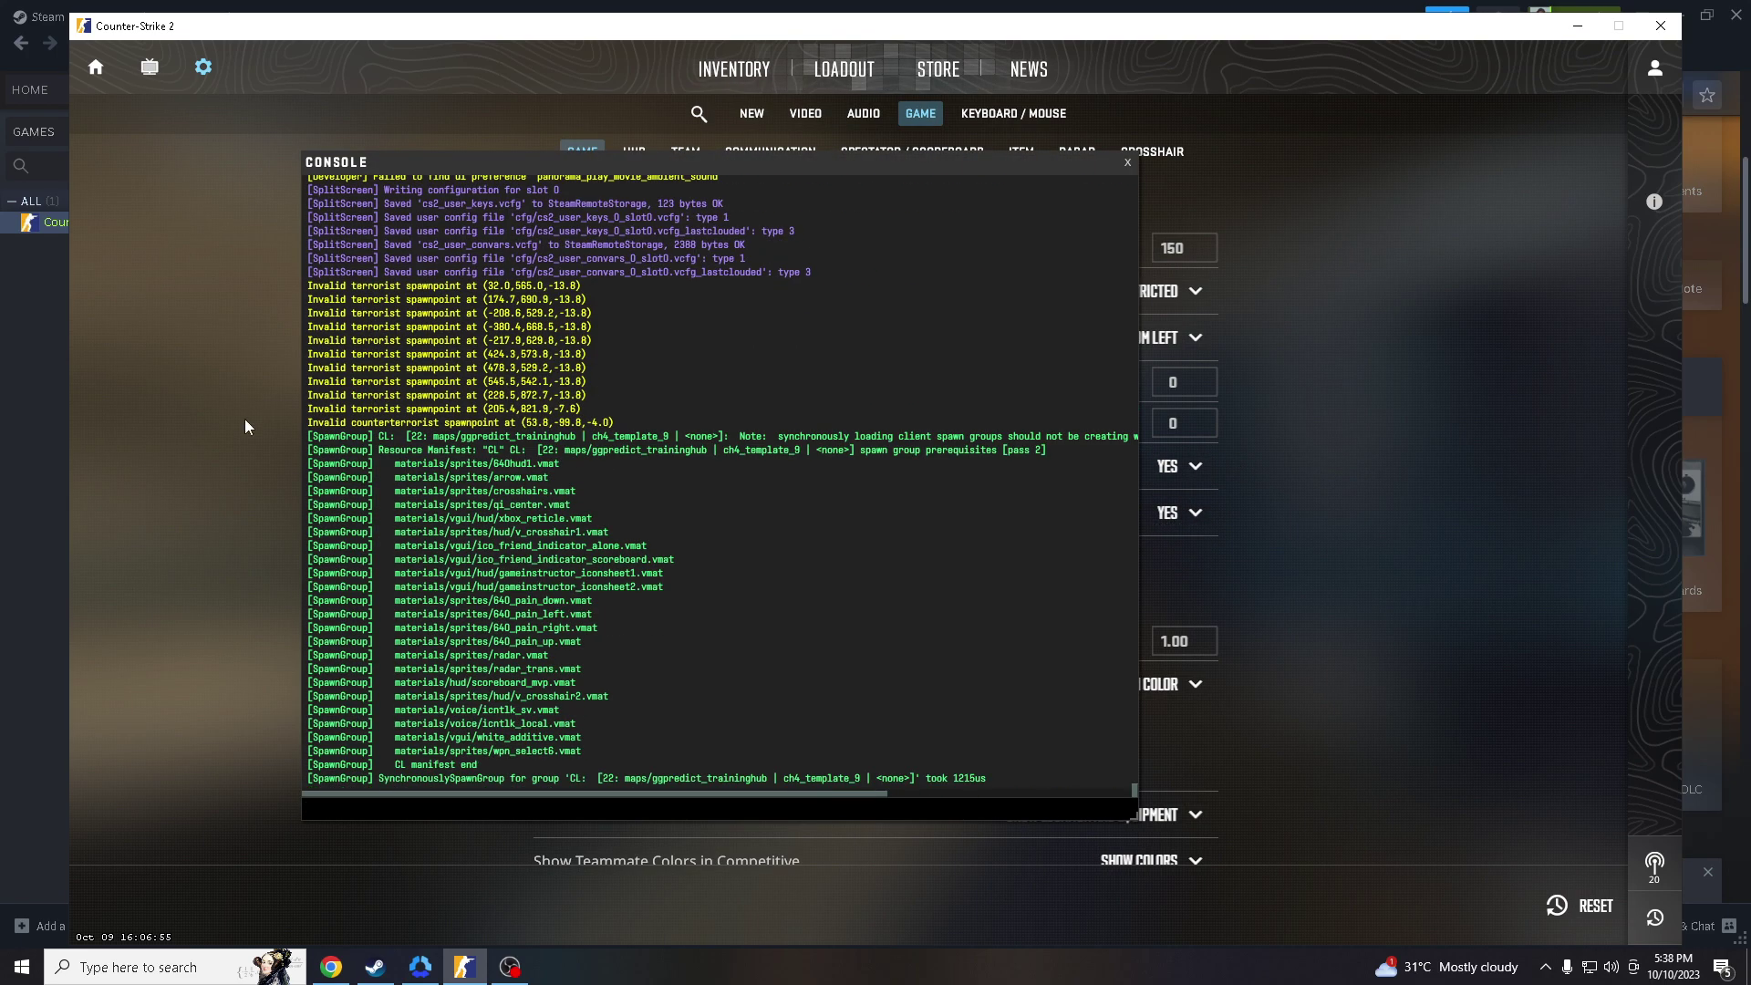
{"action": "key", "text": "grave"}
{"action": "key", "text": "Escape"}
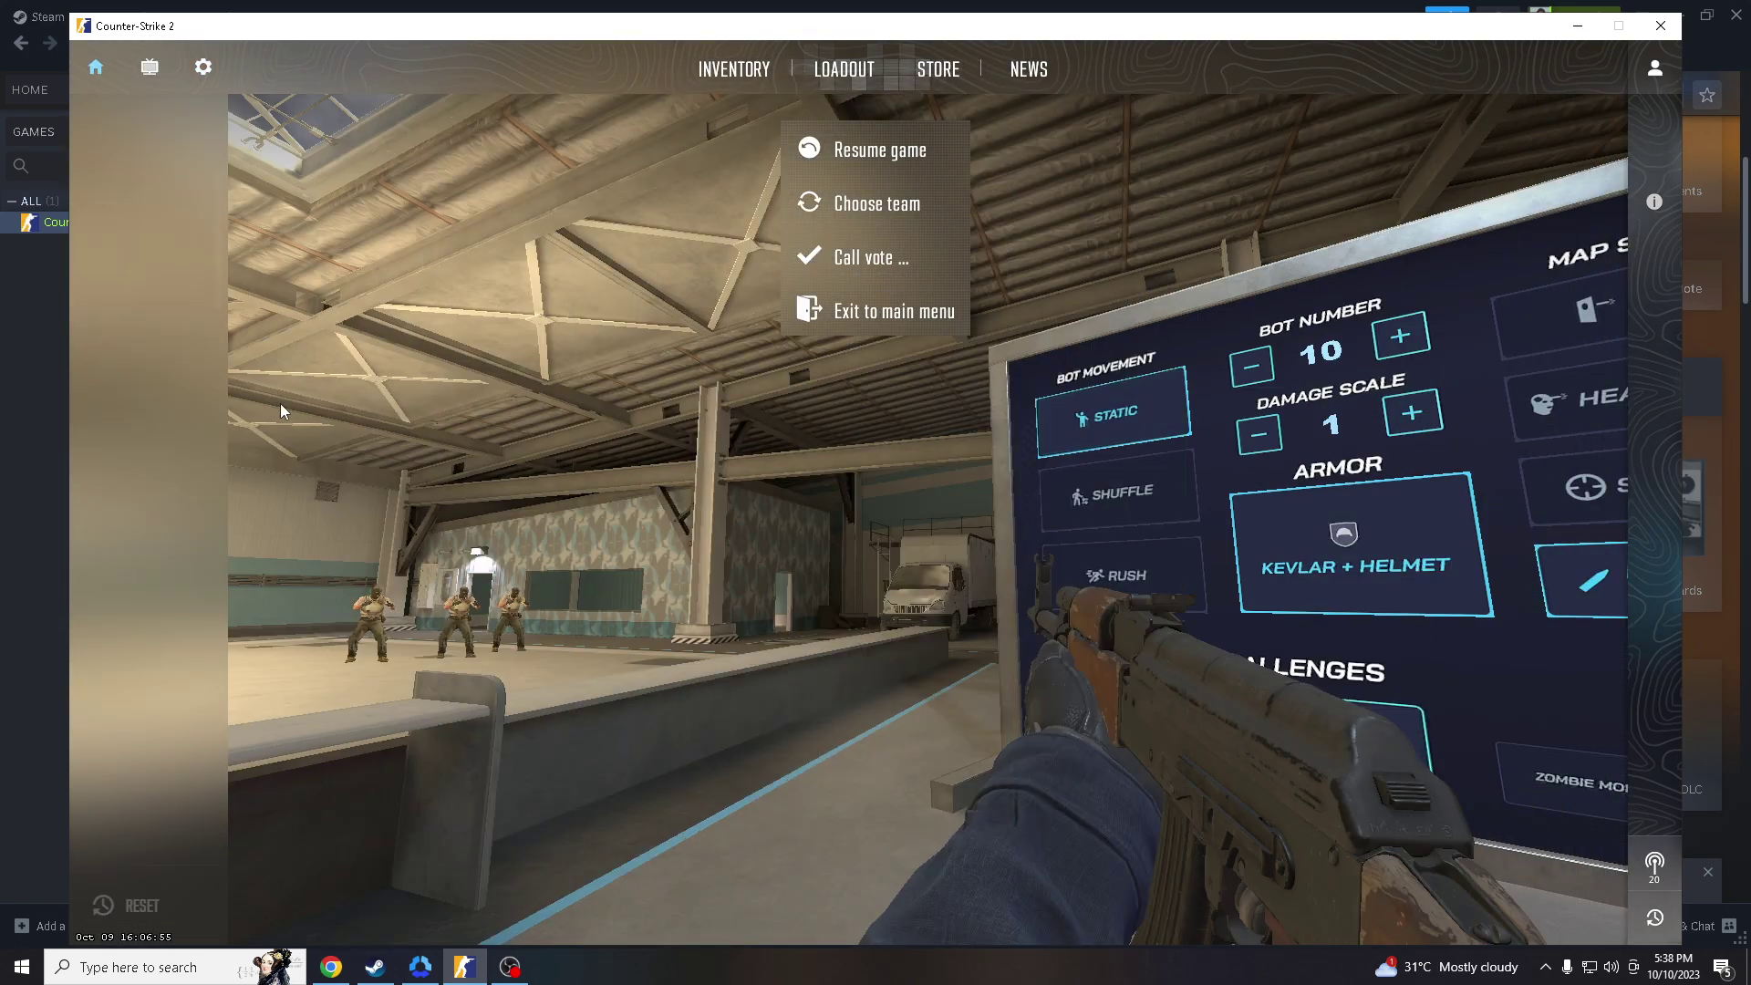
- Run 'map ggpredict_traininghub' in the developer console to load the training map
{"action": "key", "text": "grave"}
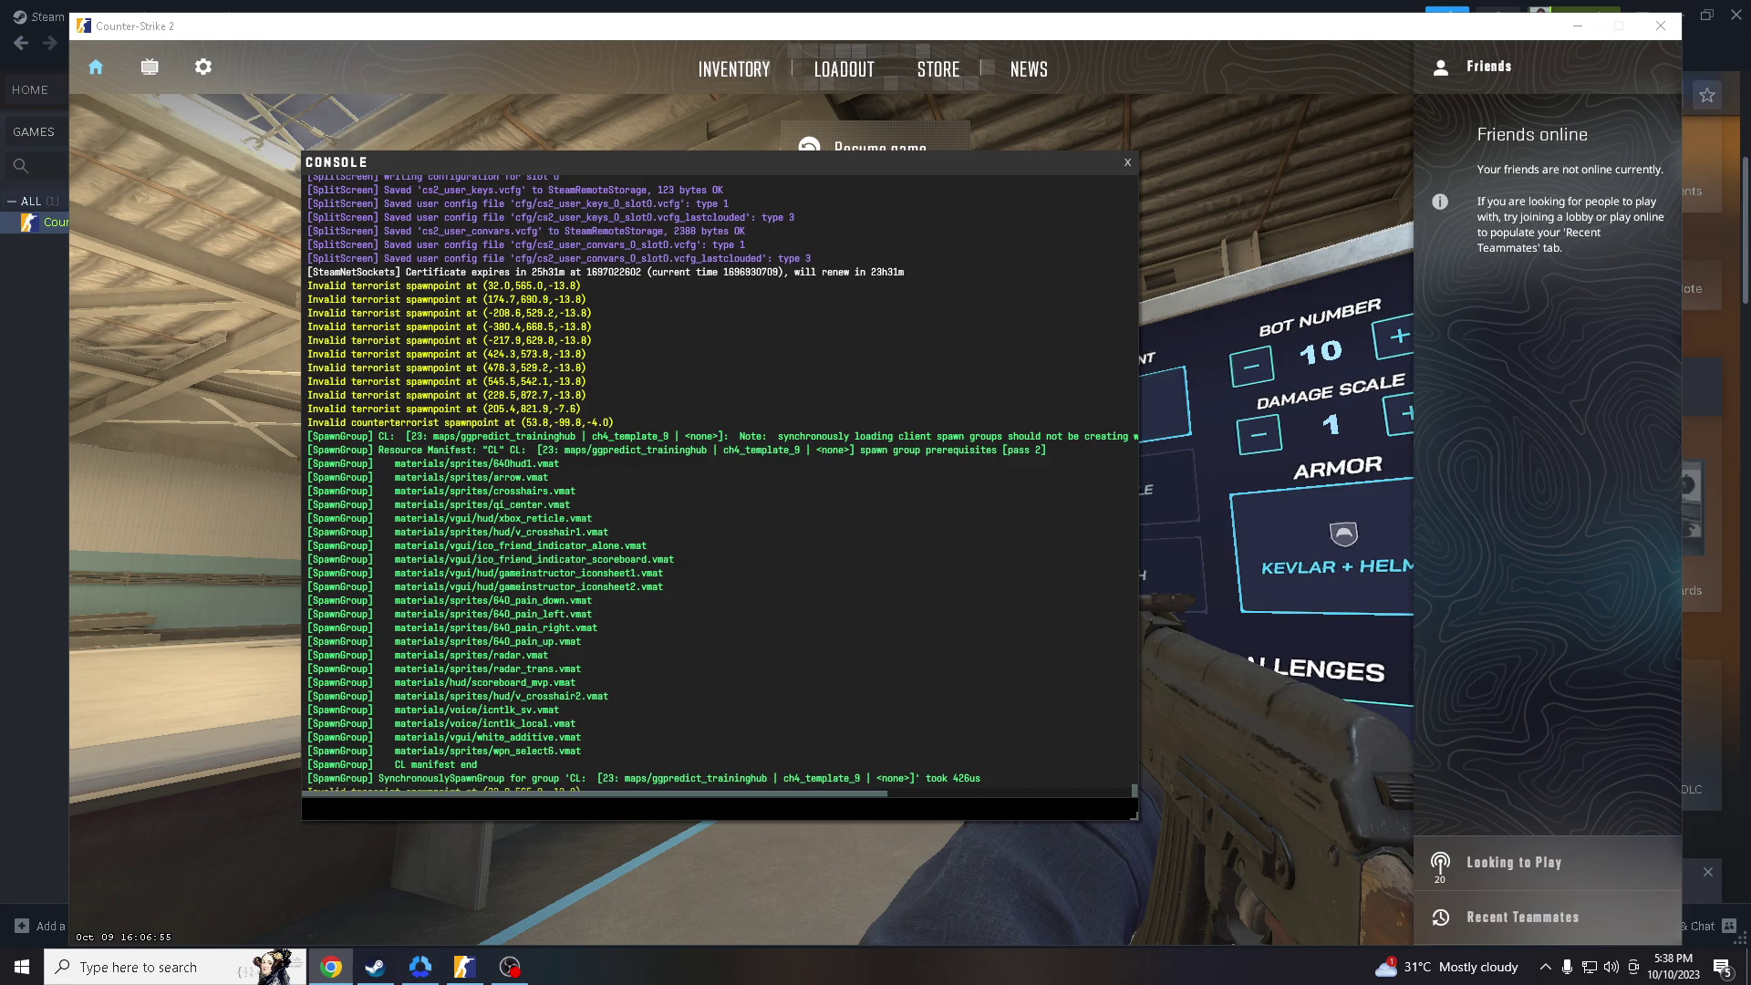
{"action": "left_click", "coordinate": [972, 816]}
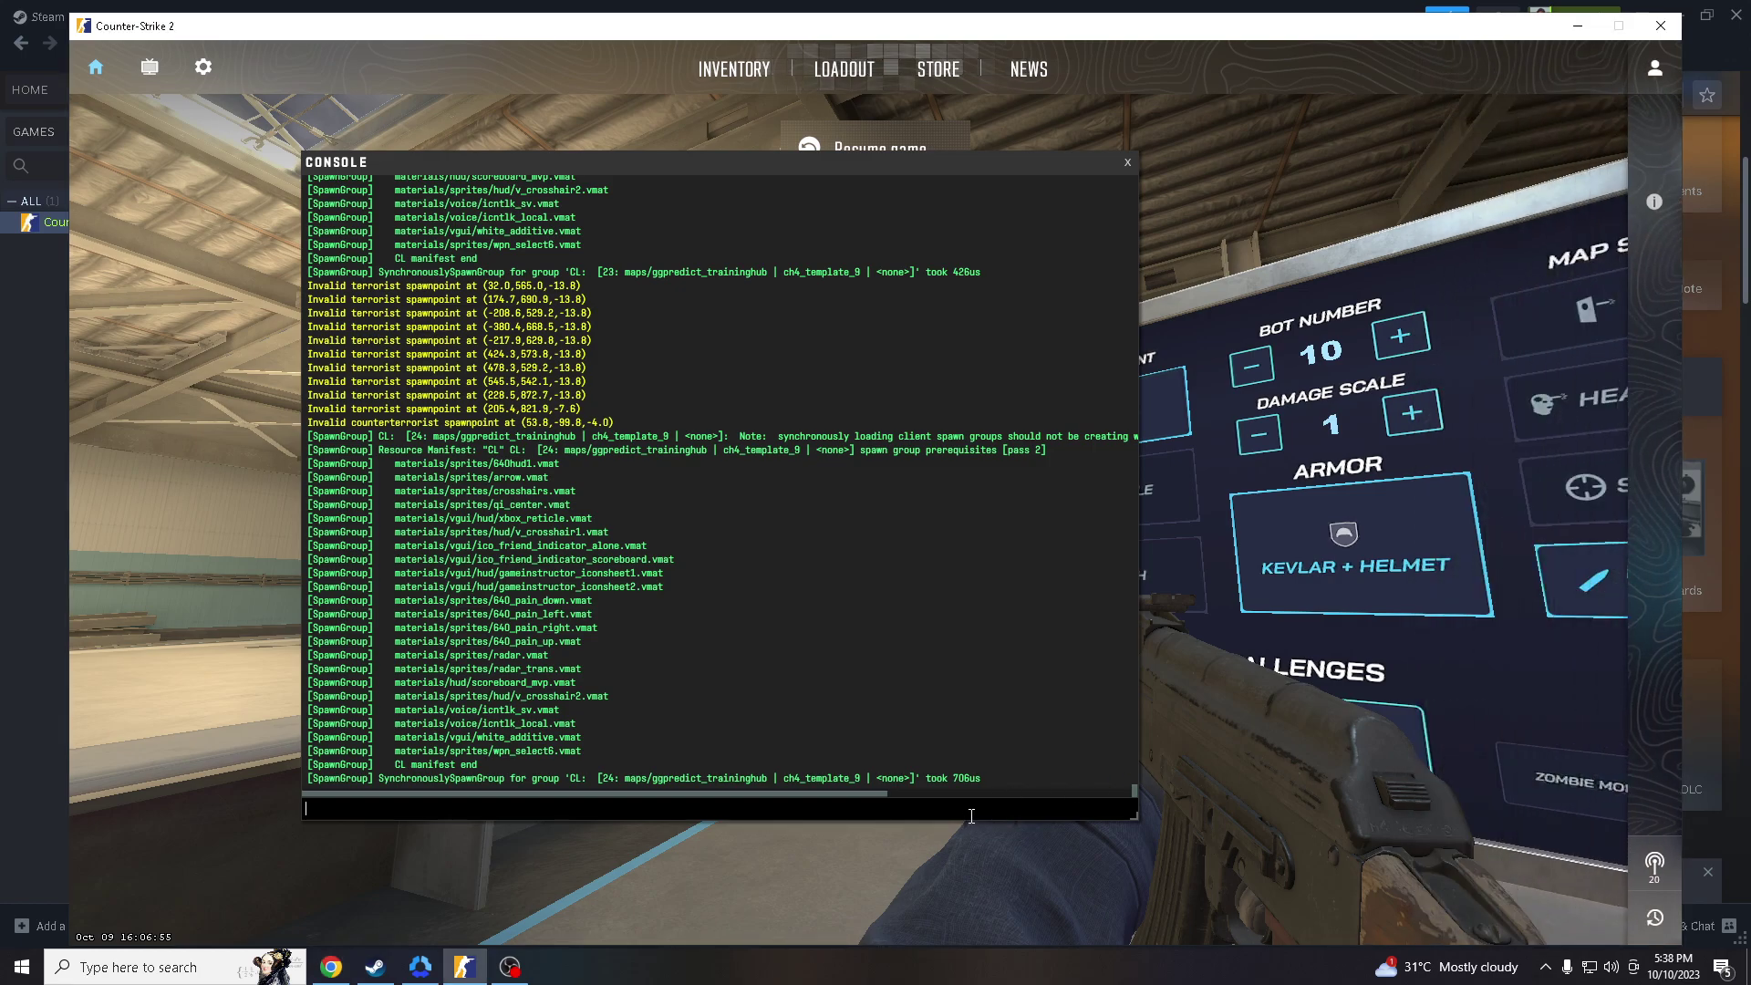
{"action": "type", "text": "m_pitchap"}
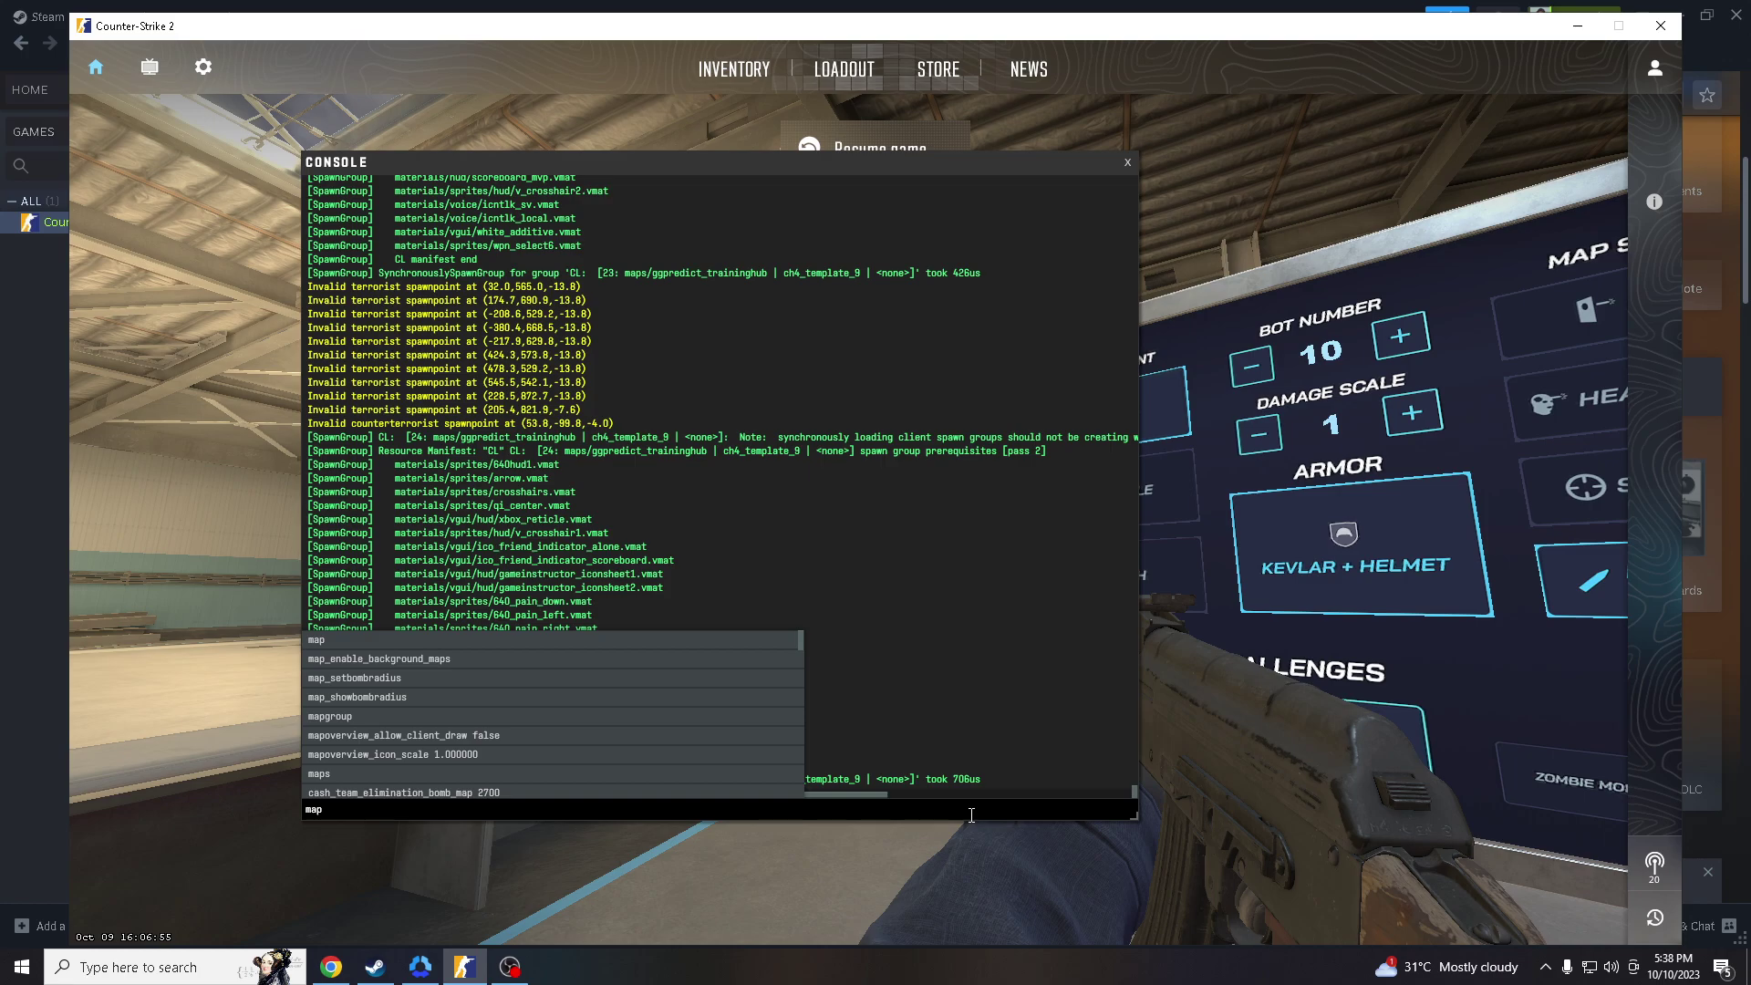
{"action": "type", "text": " ggp"}
{"action": "key", "text": "Tab"}
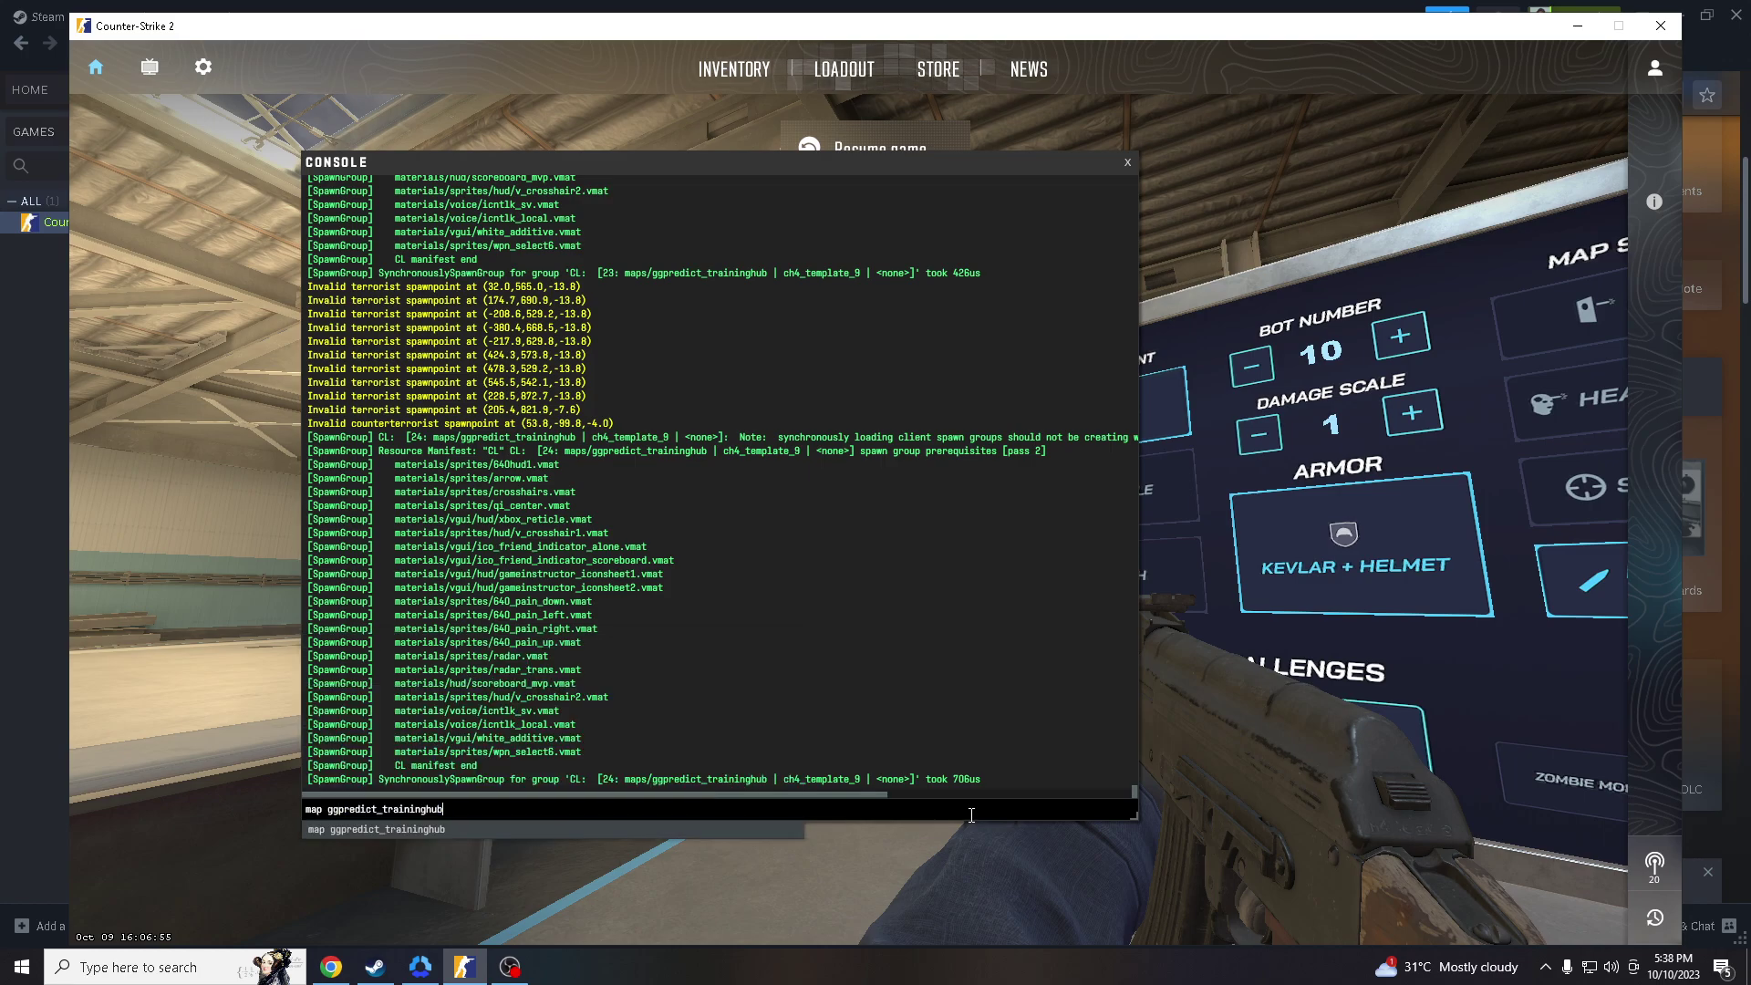
{"action": "key", "text": "Return"}
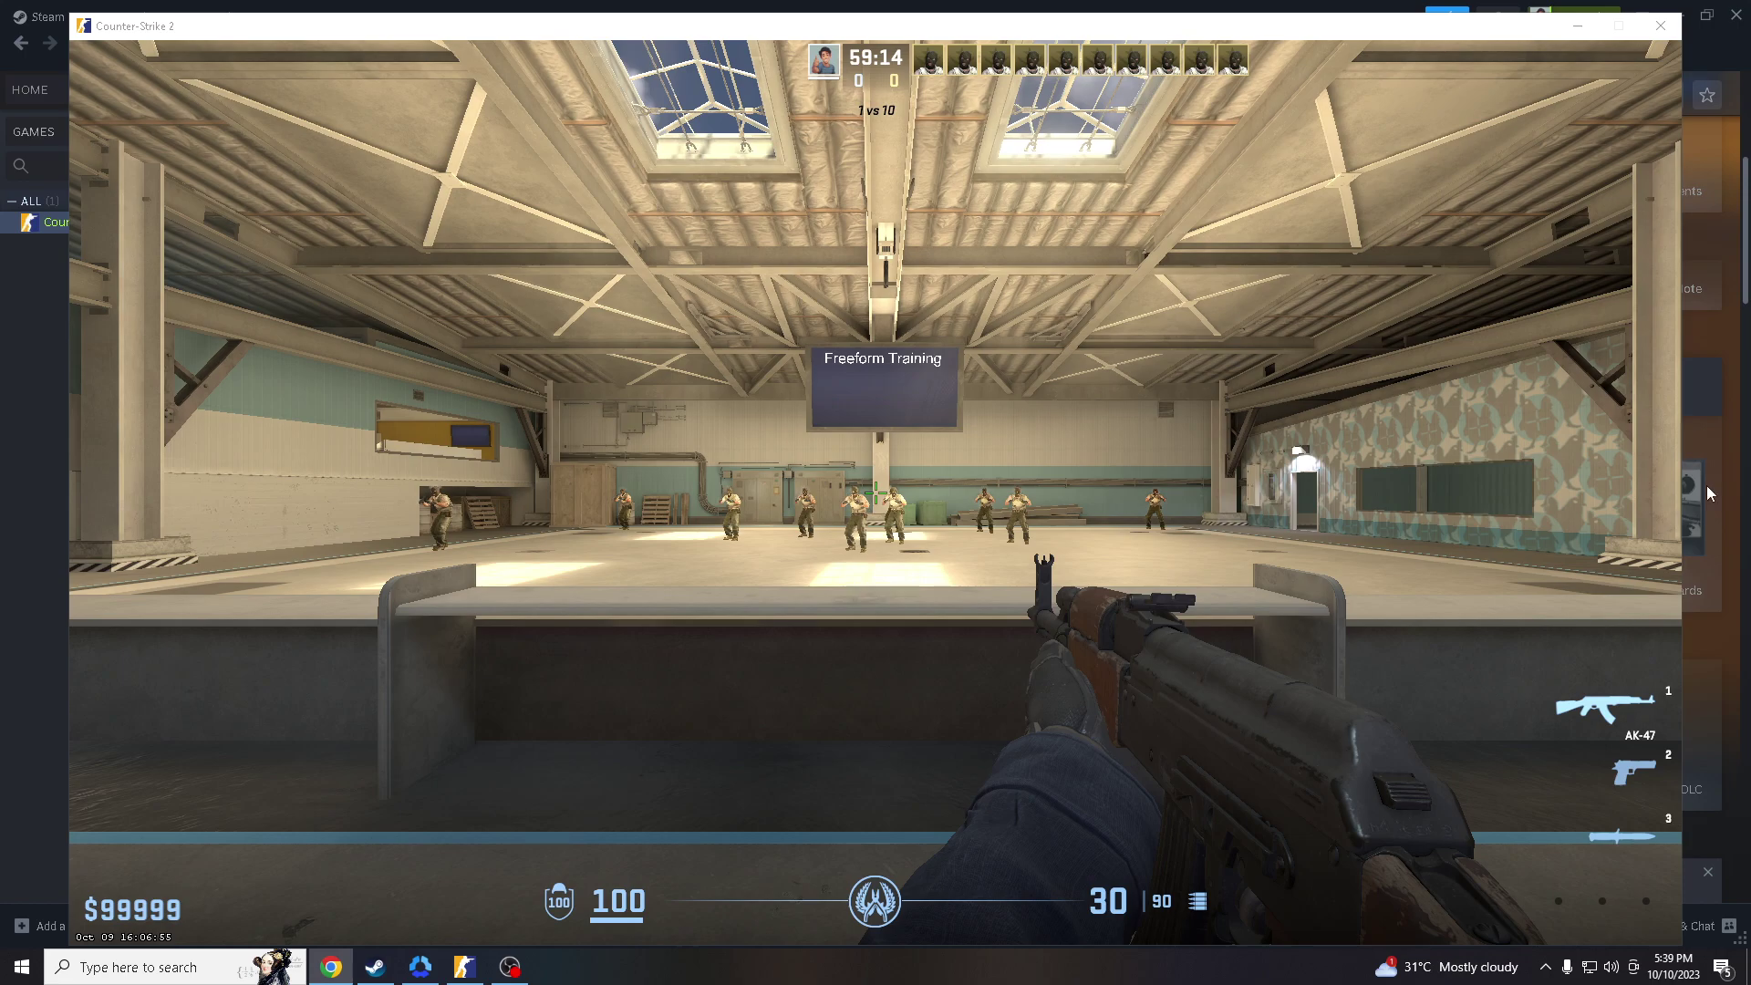
- Step back from the ledge, shoot at the bot targets, then pause the match
{"action": "left_click", "coordinate": [891, 566]}
{"action": "key", "text": "s"}
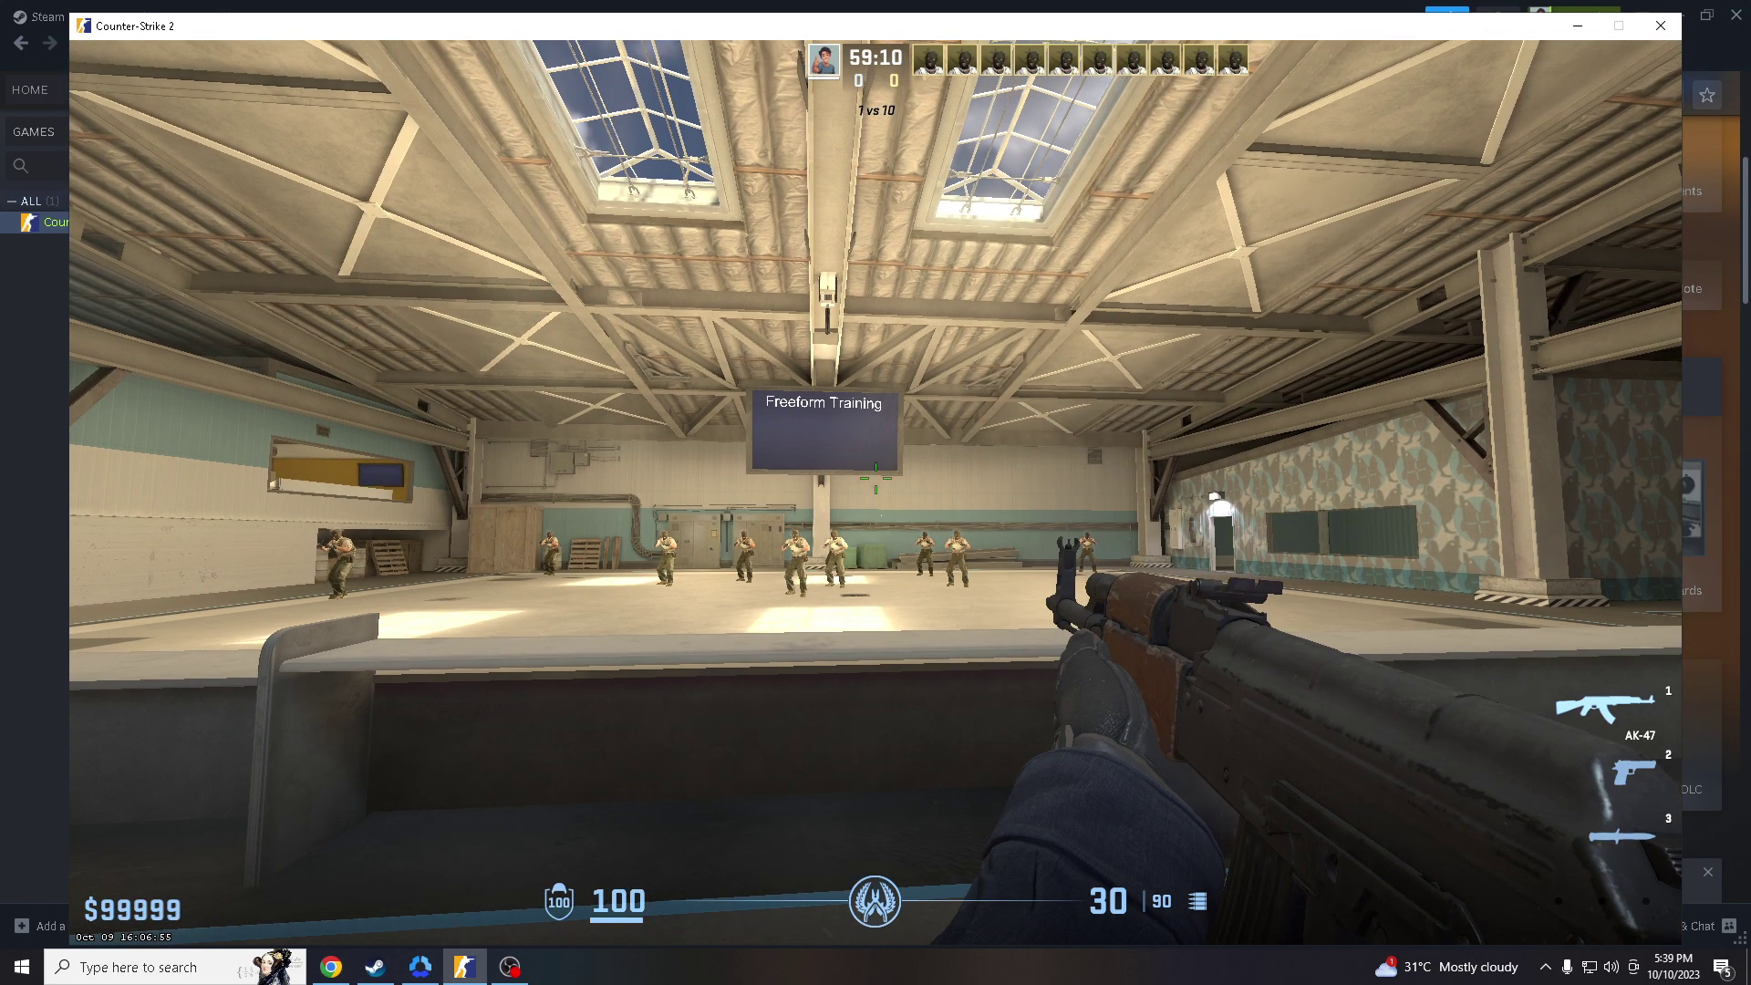
{"action": "key", "text": "s"}
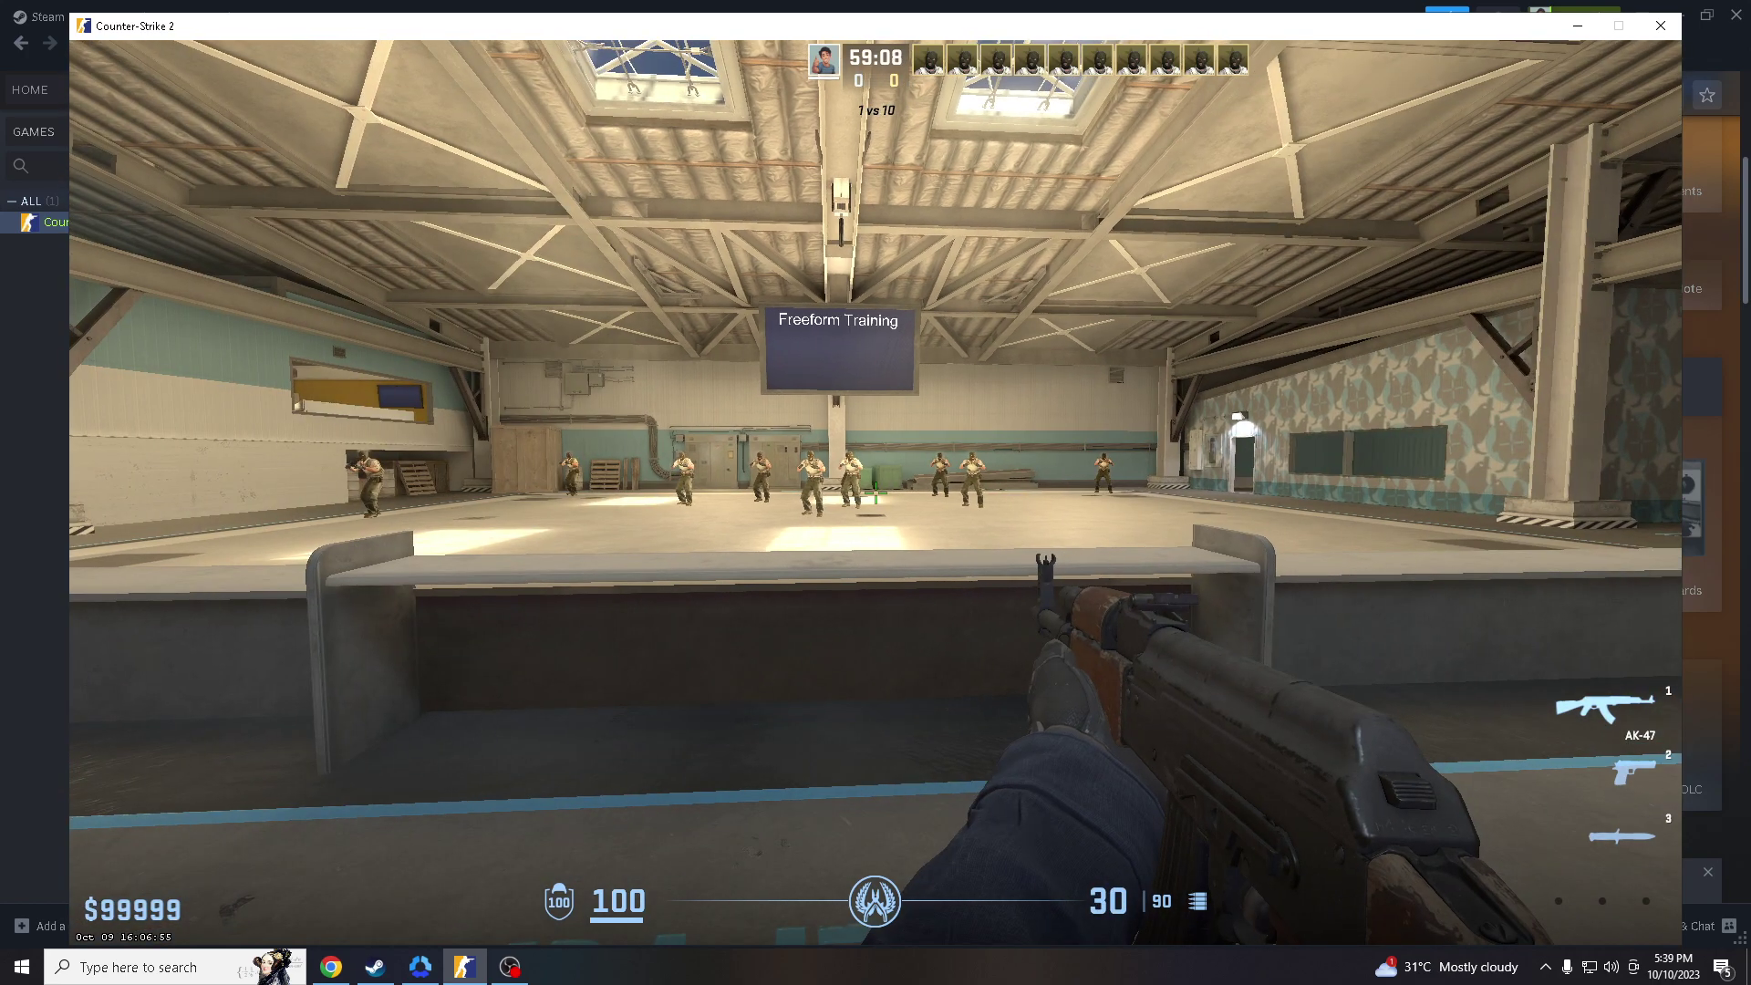
{"action": "left_click", "coordinate": [875, 493]}
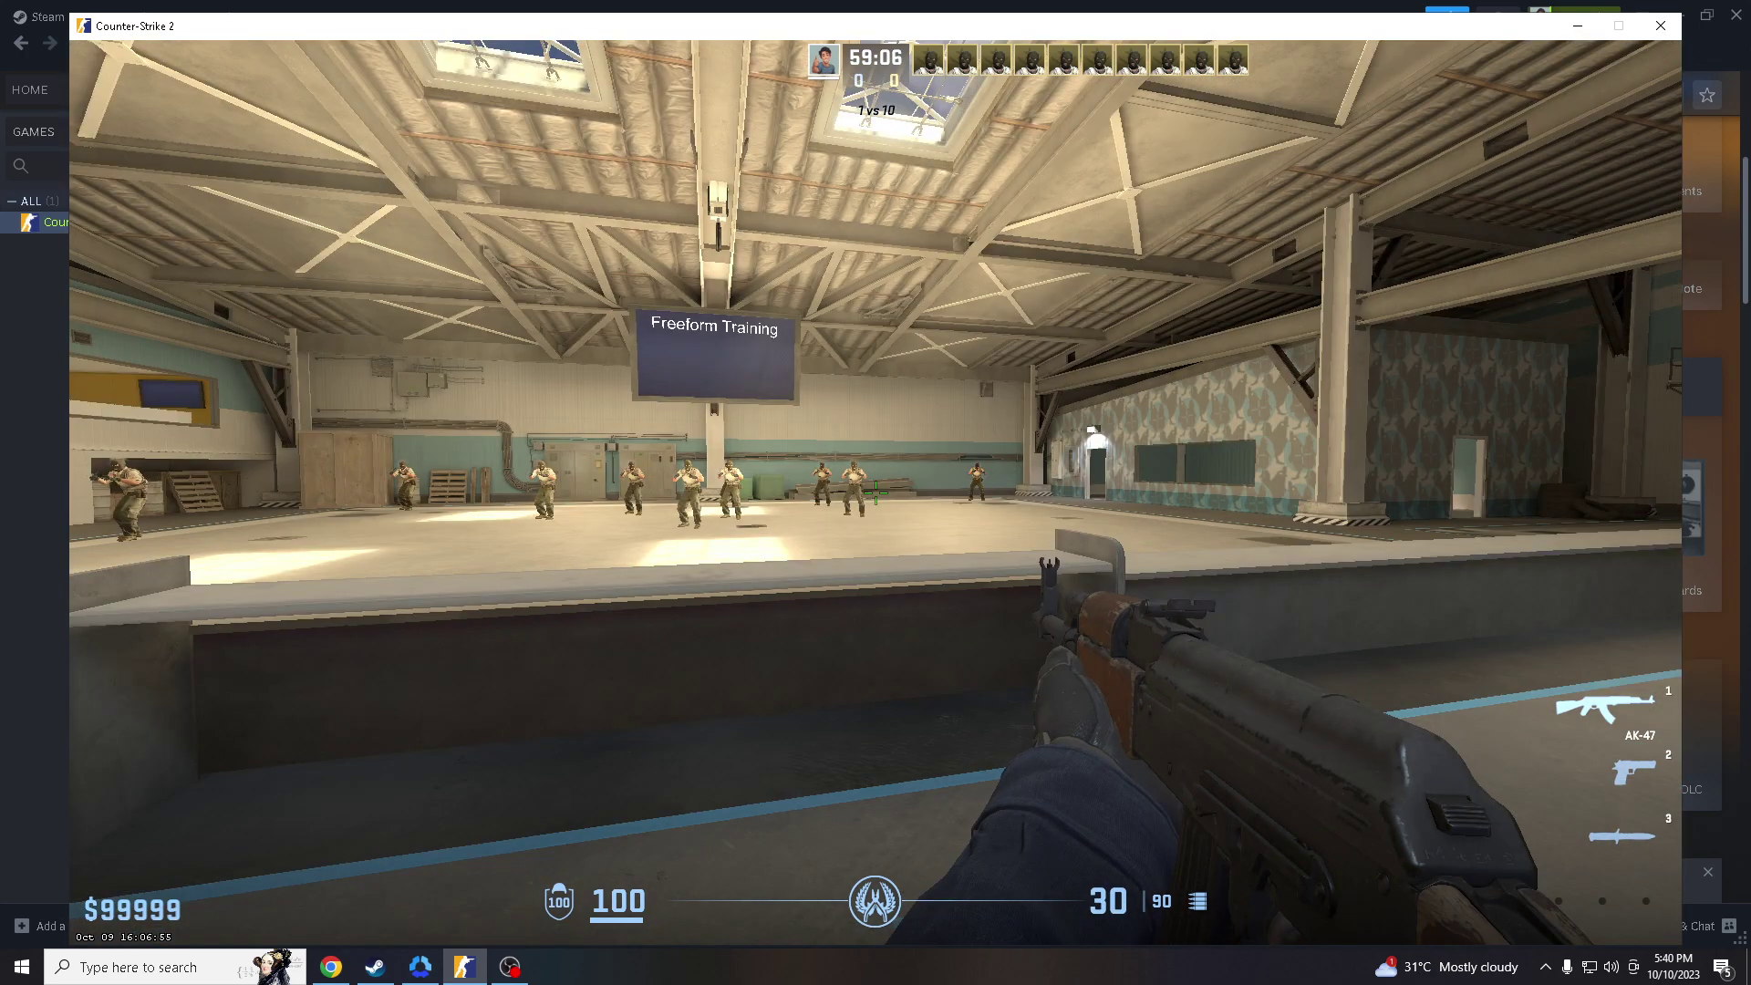
{"action": "key", "text": "Escape"}
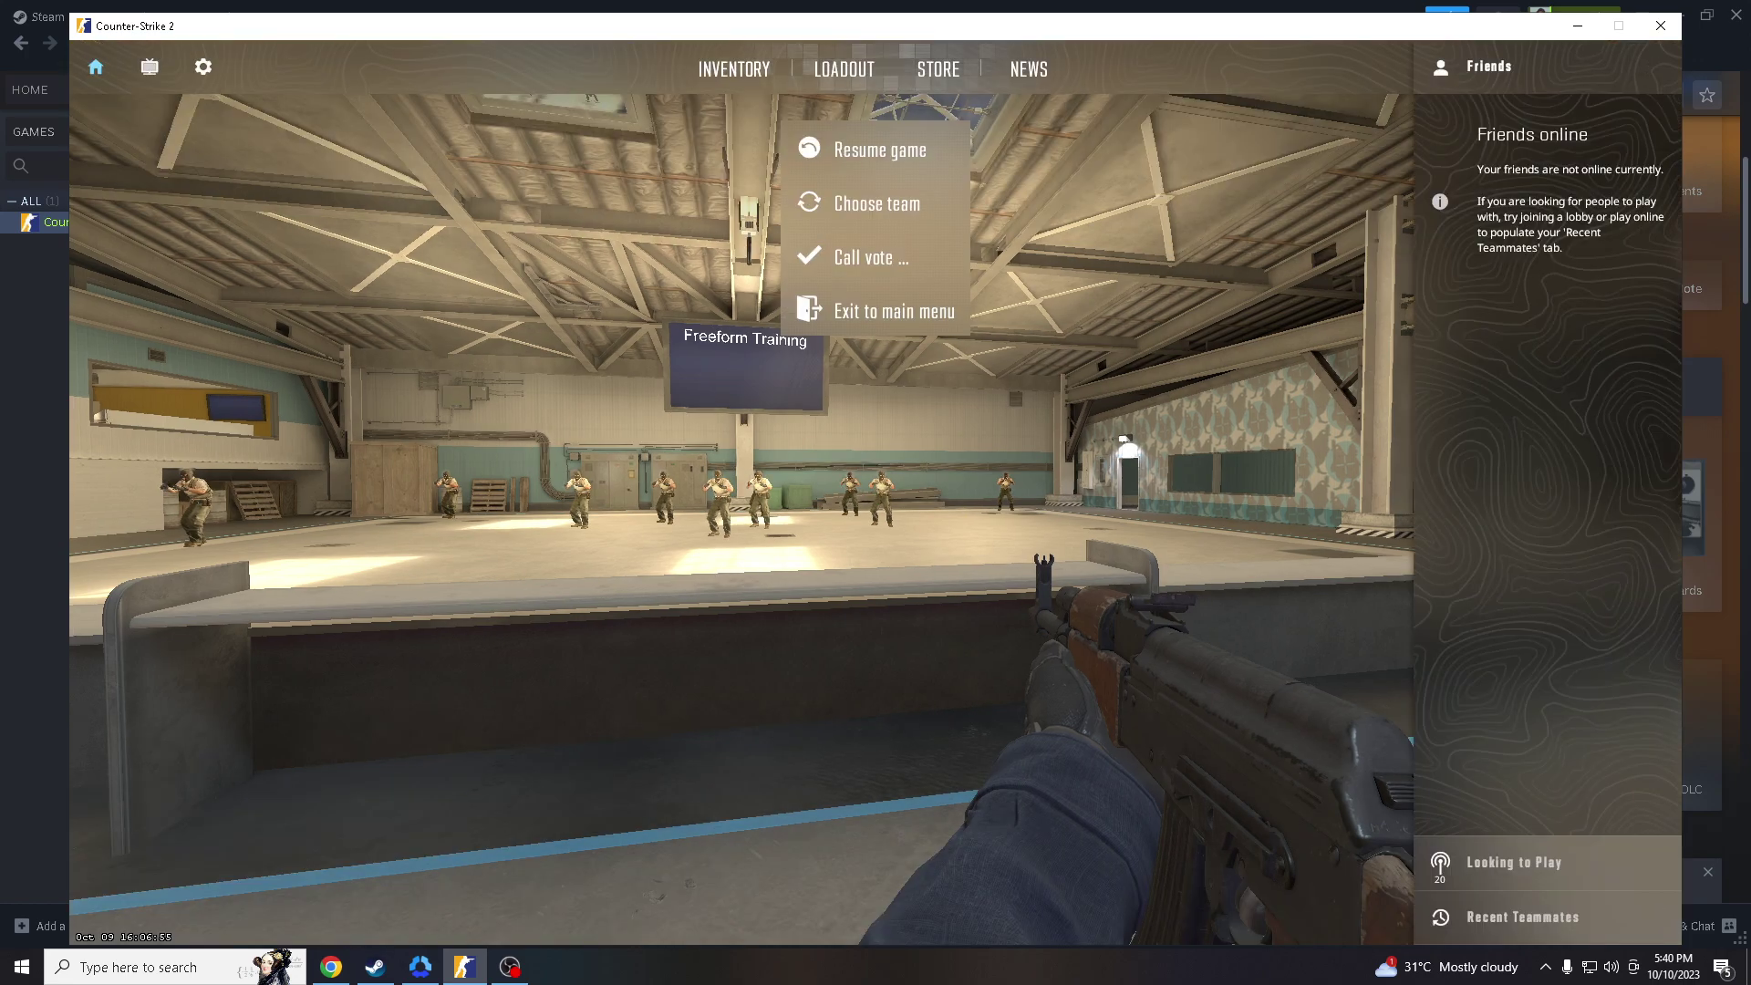
{"action": "key", "text": "alt+Tab"}
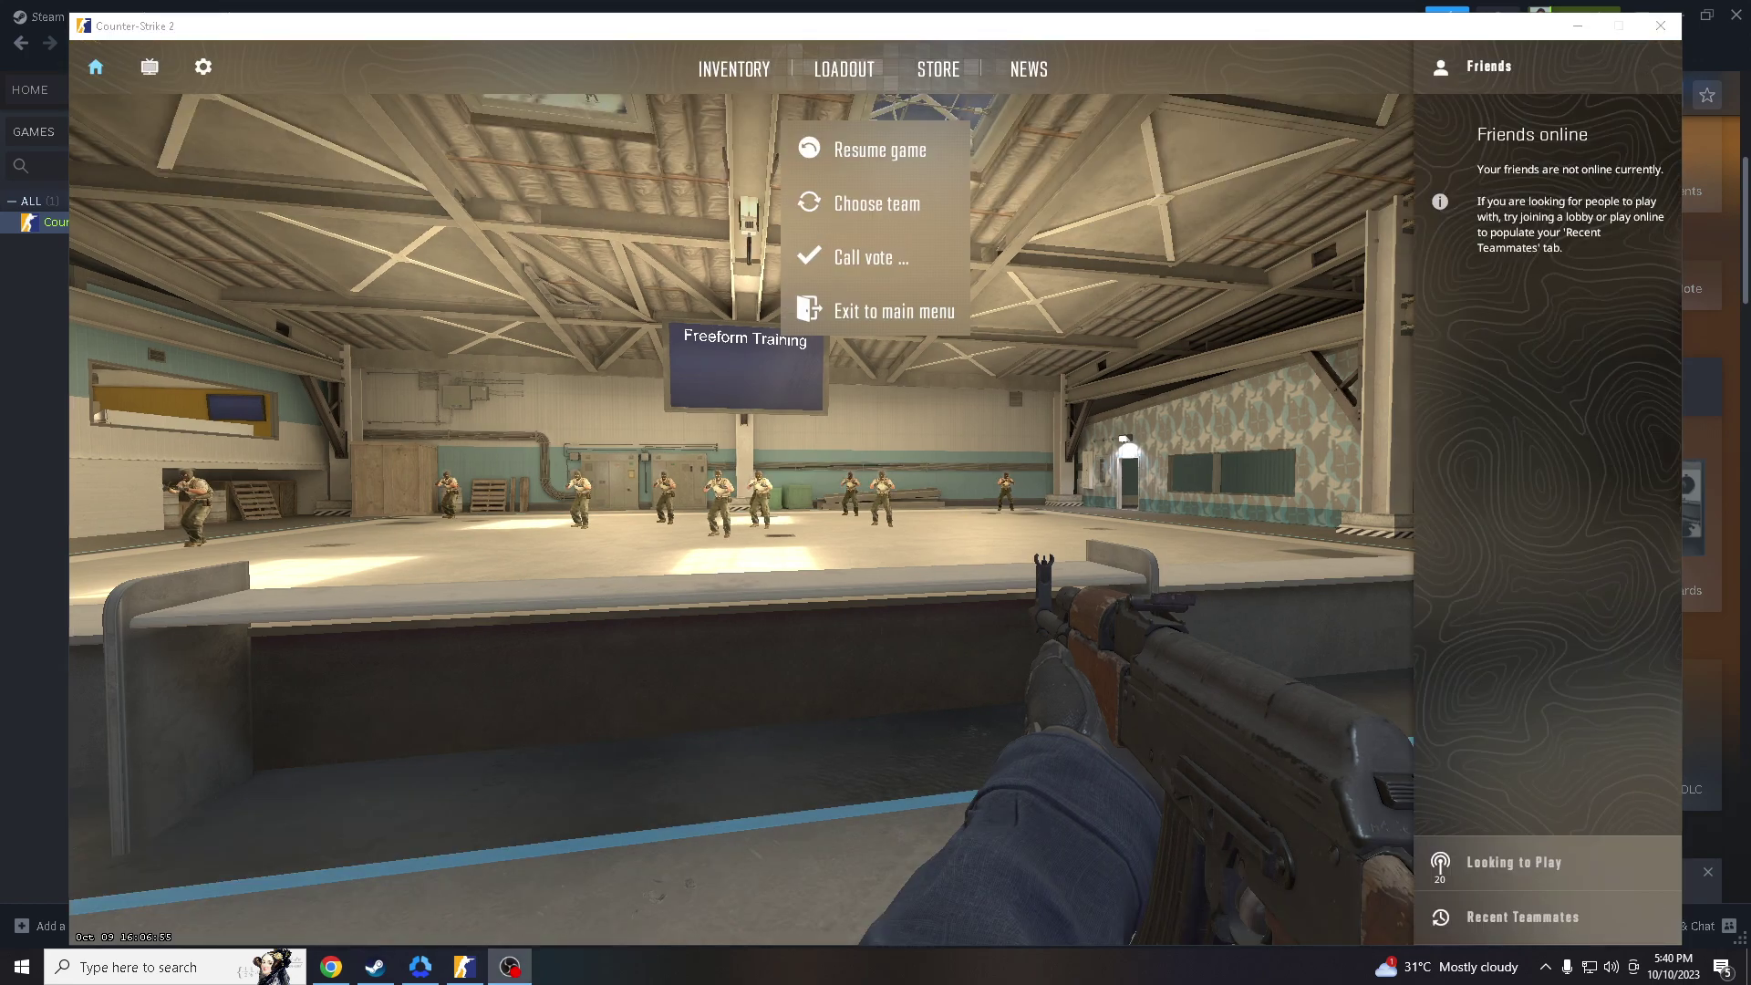
{"action": "key", "text": "alt+Tab"}
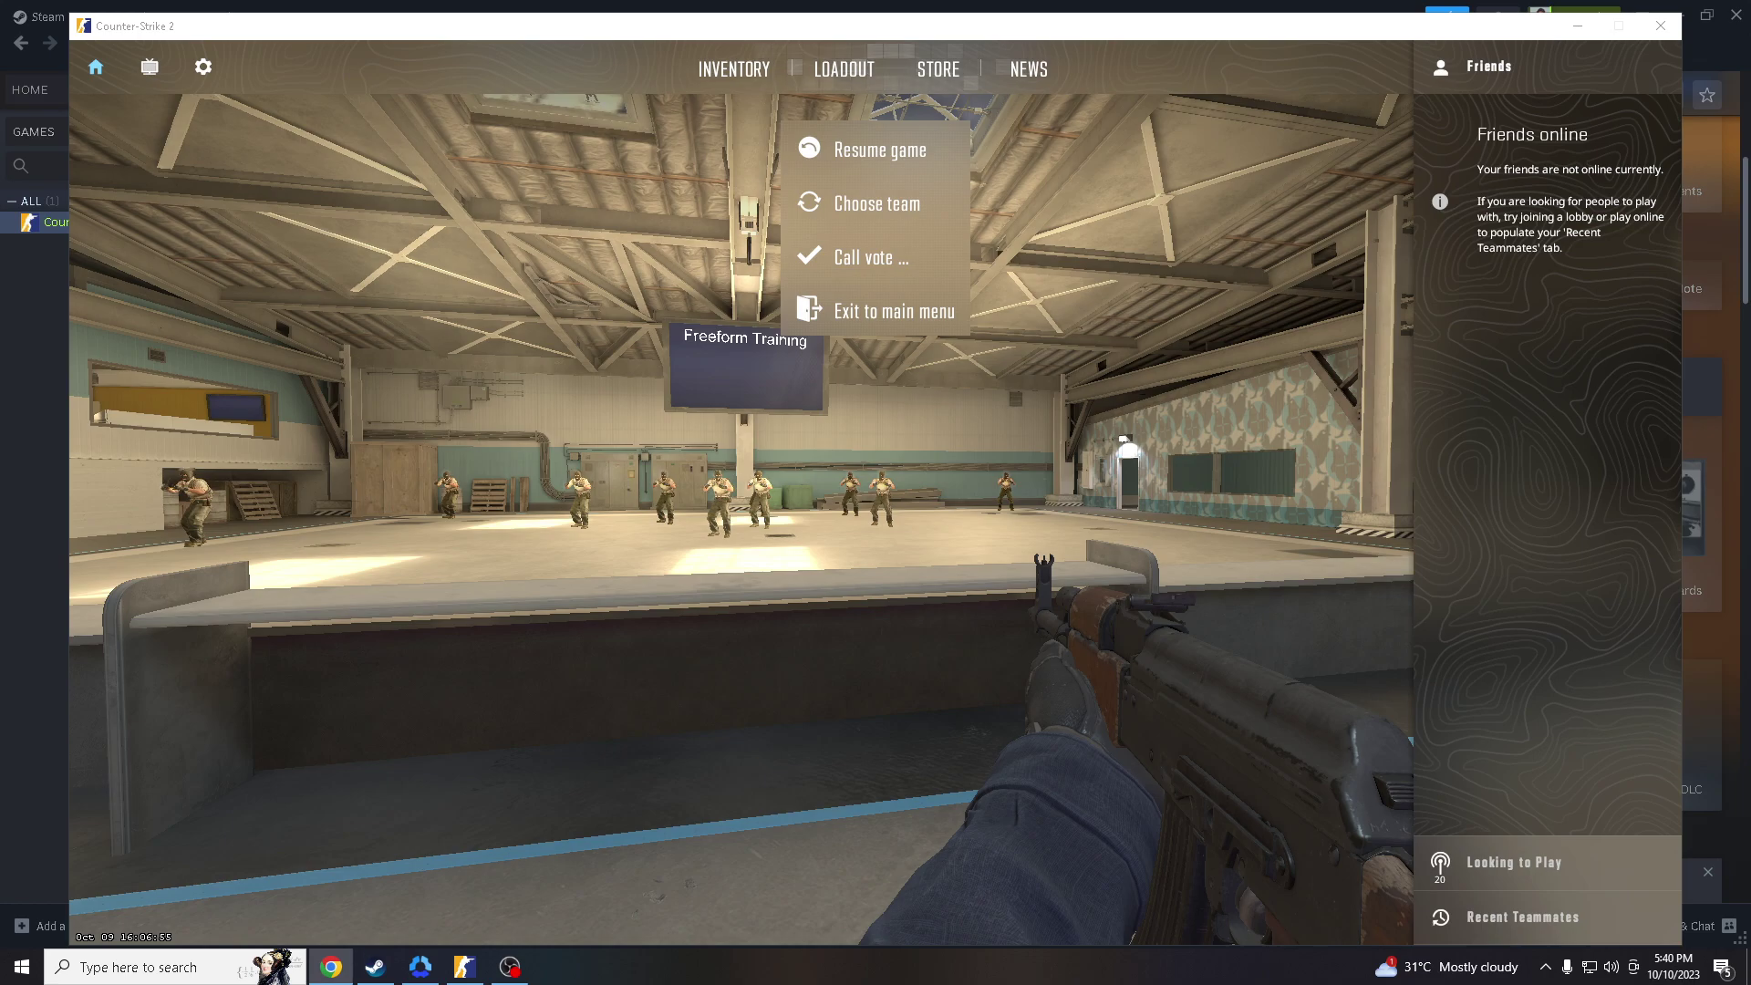